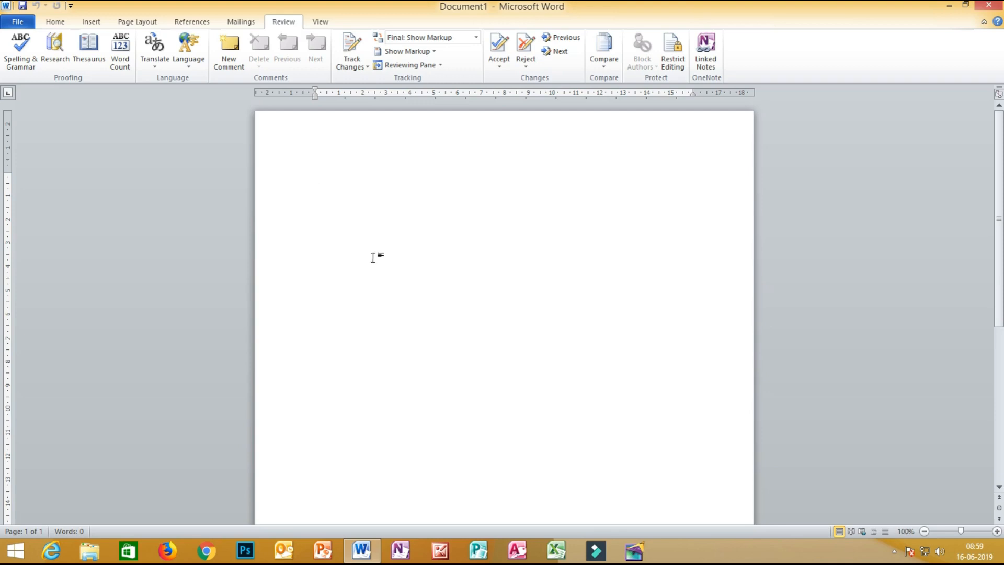
Type the author's name on the first line and 'SA TELUGU TECH ZONE' on the second.
text(SURAM CHANDRA)
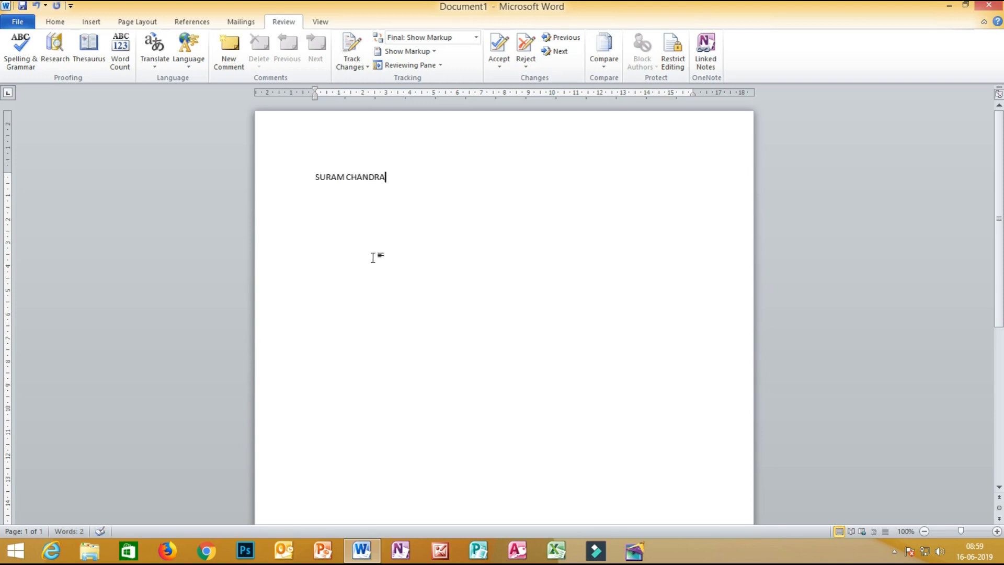
text( SEKHAR)
key(Return)
text(SA TELUGU TE)
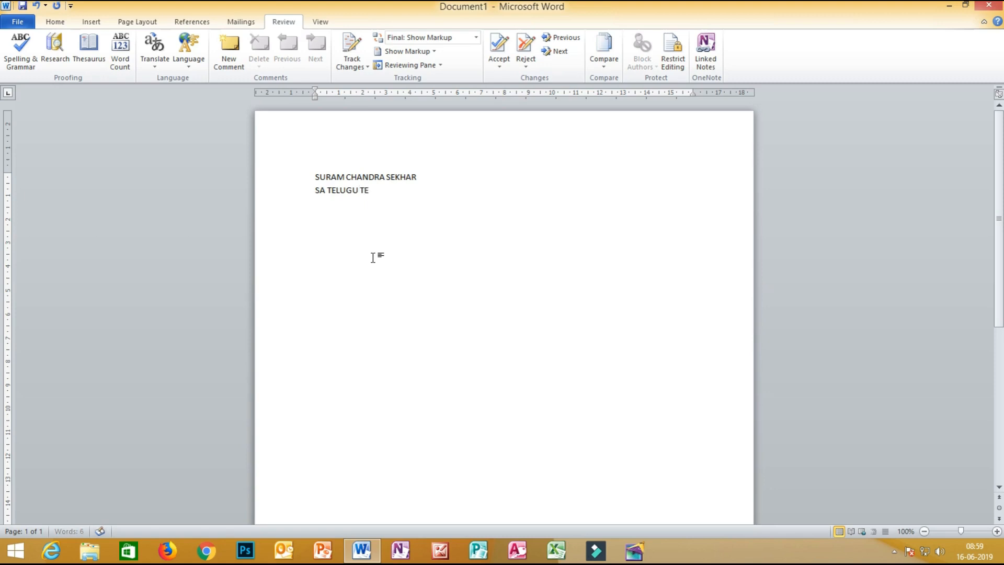
text(CH ZONE)
Format both lines in 20-point Aharoni and remove stray typed characters.
drag(416, 203, 282, 152)
click(58, 21)
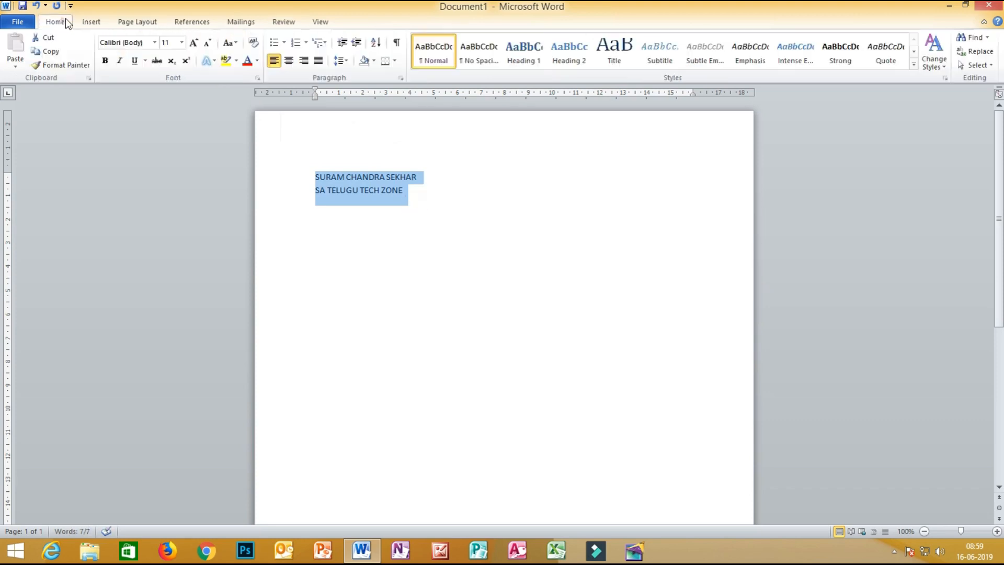
click(181, 42)
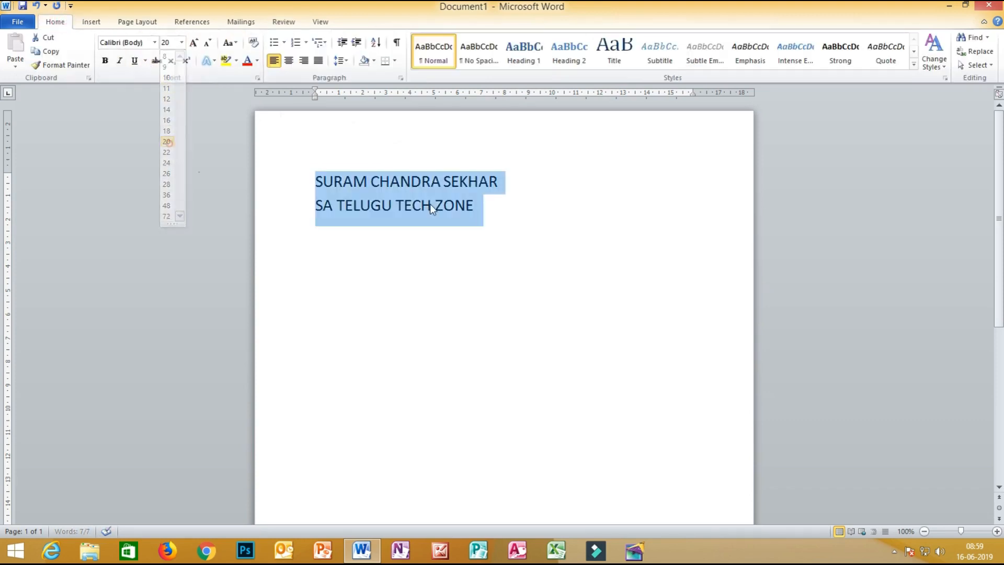
click(169, 143)
click(497, 208)
key(ctrl+a)
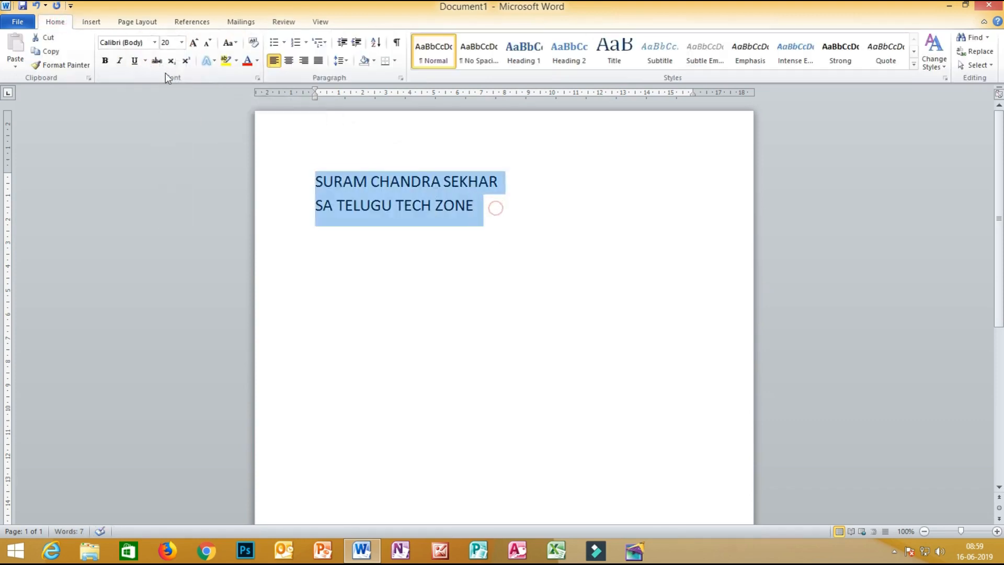
click(154, 42)
click(160, 118)
click(537, 206)
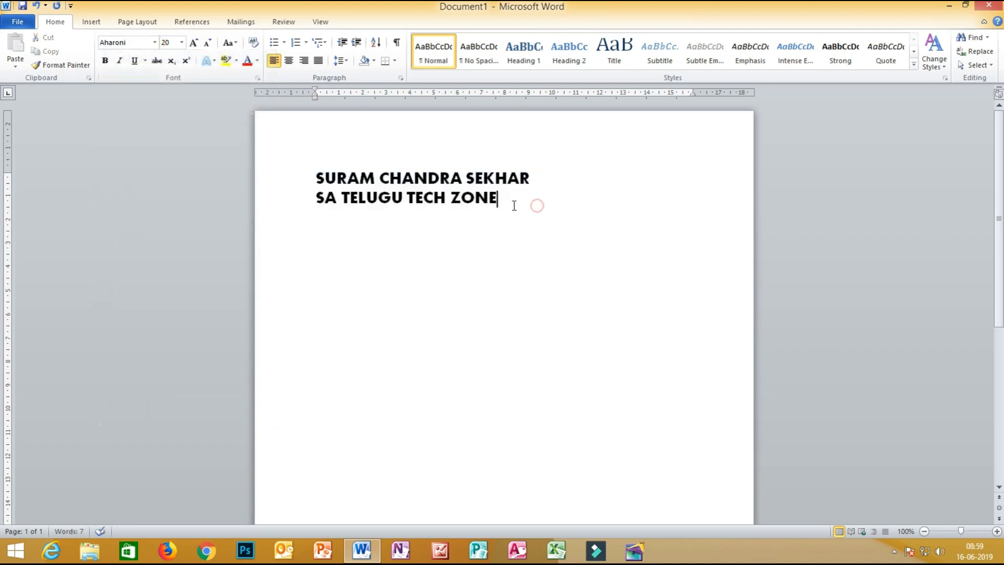
text(fgkfgj)
key(BackSpace)
key(BackSpace)
key(BackSpace)
key(BackSpace)
key(BackSpace)
key(BackSpace)
In Restrict Editing, limit formatting to chosen styles, allow read-only editing, and exempt Everyone.
click(292, 19)
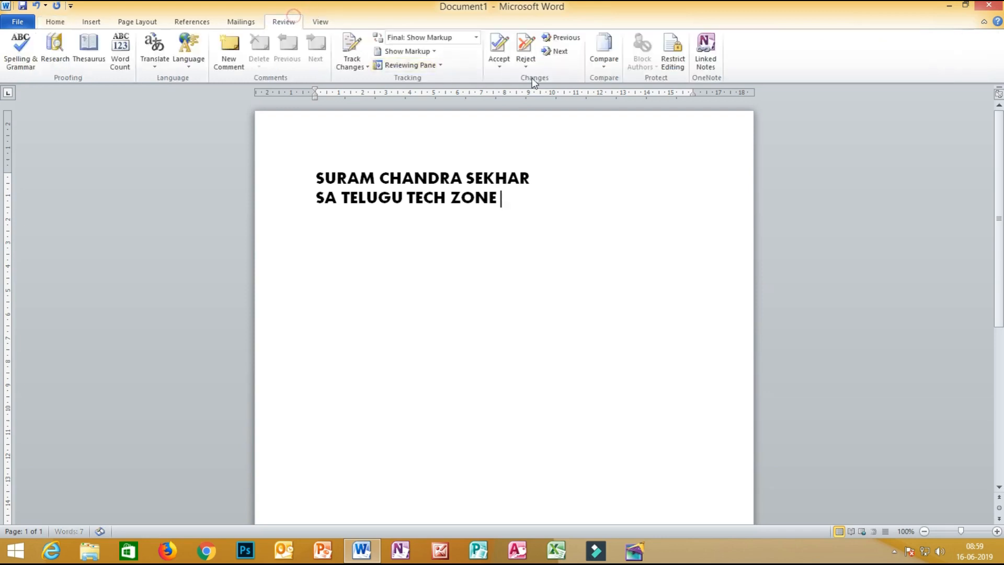
click(674, 61)
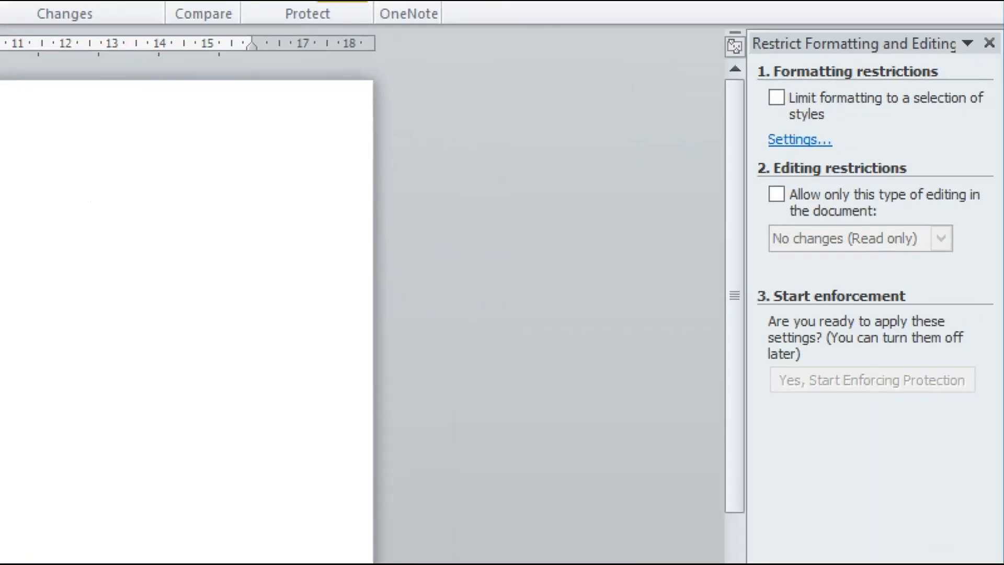
mouse_move(895, 22)
mouse_down()
mouse_move(623, 291)
mouse_move(984, 111)
mouse_move(860, 4)
mouse_move(855, 27)
mouse_up()
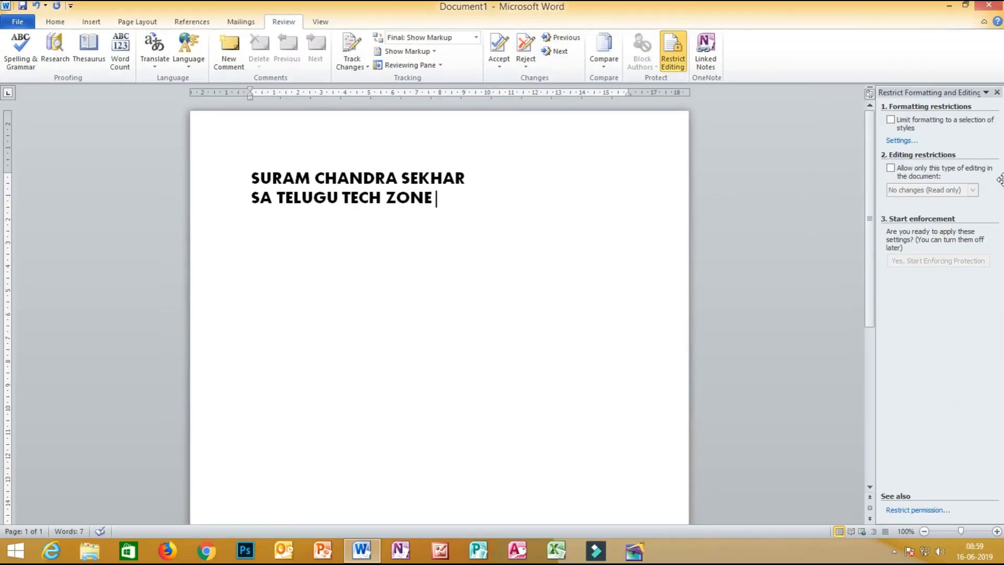
click(891, 120)
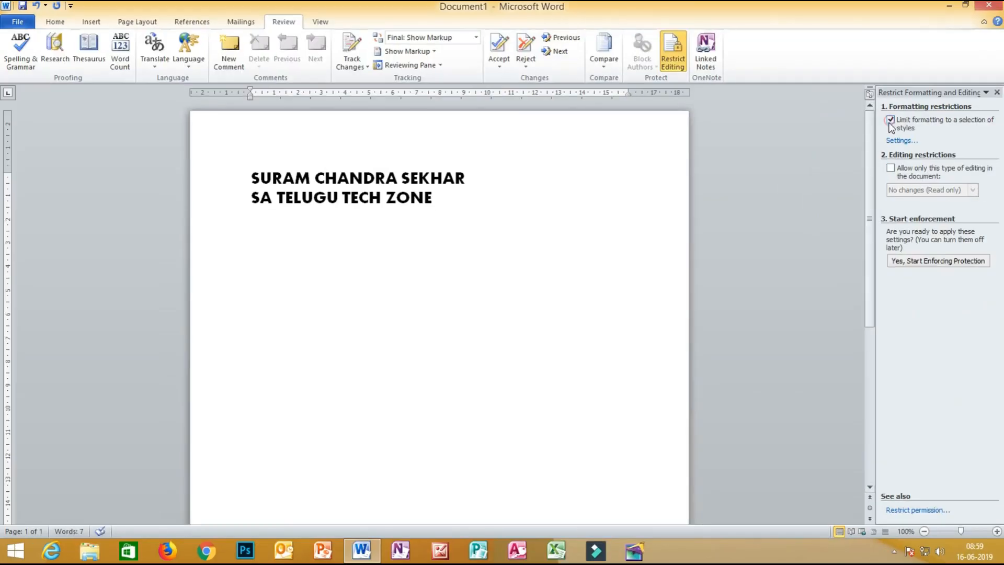
click(890, 168)
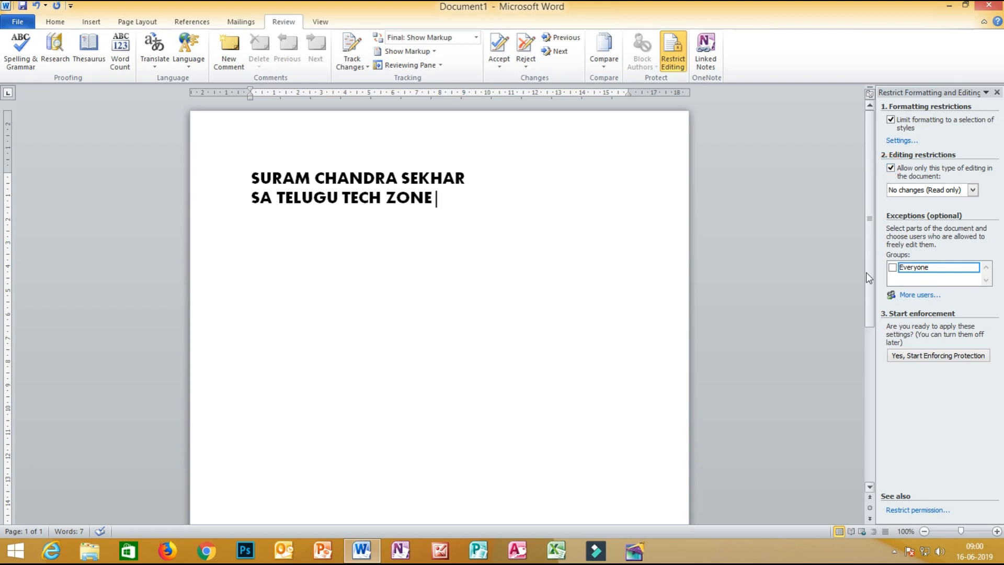
click(892, 267)
Begin enforcing the editing protection.
key(ctrl+1)
click(952, 325)
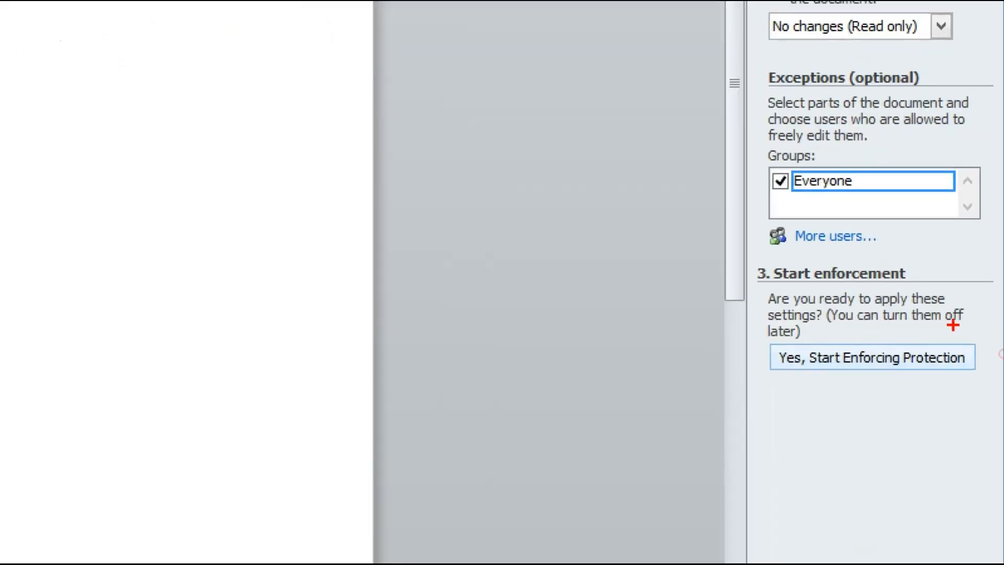
mouse_move(913, 328)
mouse_down()
mouse_move(689, 359)
mouse_move(931, 372)
mouse_move(986, 343)
mouse_move(898, 330)
mouse_up()
key(Escape)
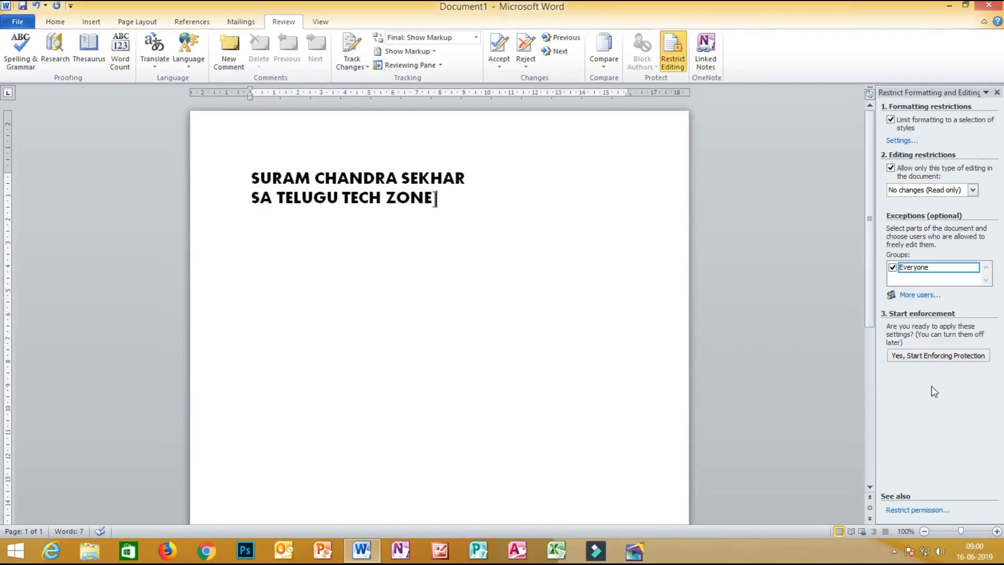
click(936, 359)
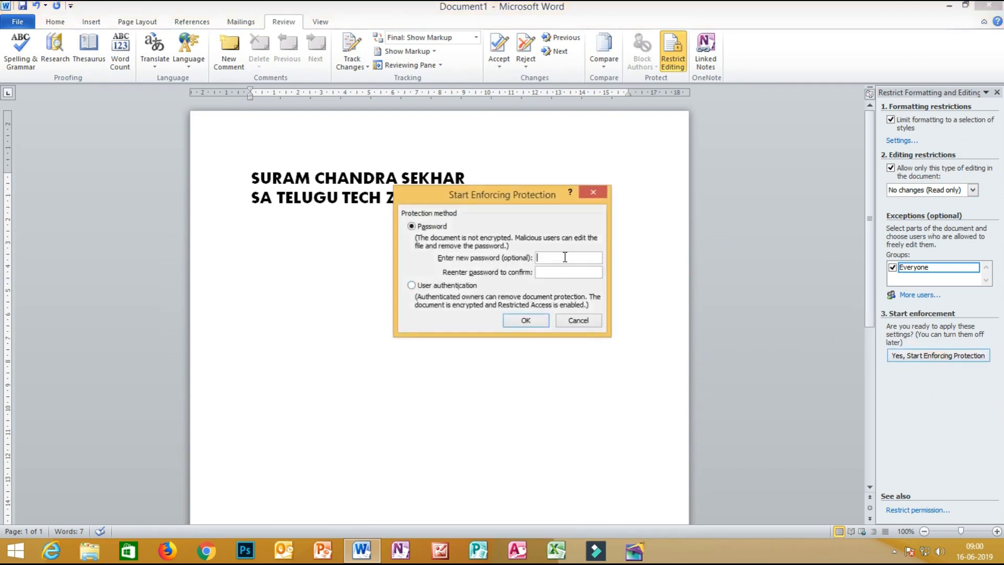
Enforce protection with a password, then type test text into the editable region.
text(12341234)
click(520, 321)
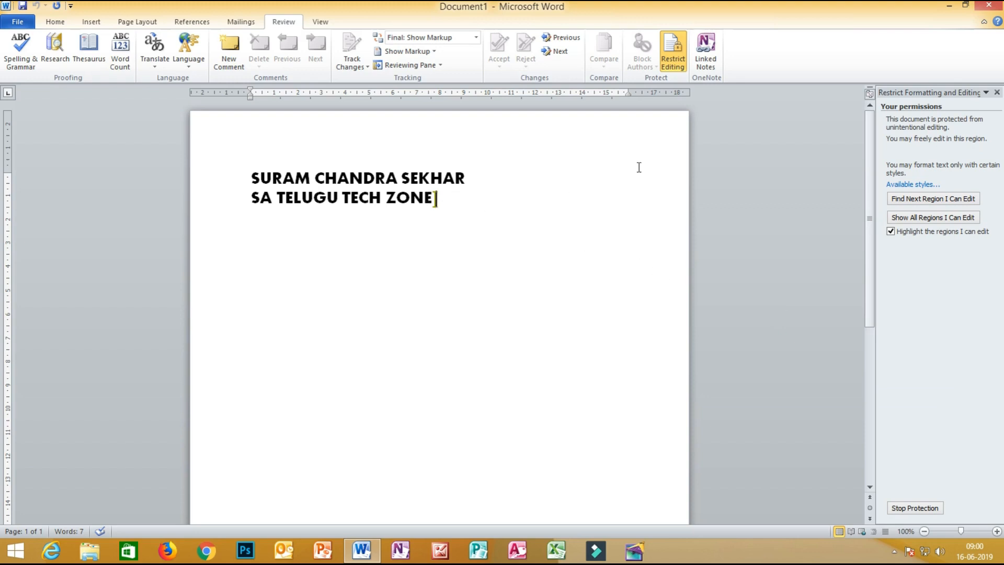
text(chandu dfkgfgmvlfb)
Add a new line of test text in the editable region and toggle region highlighting off and on.
key(Return)
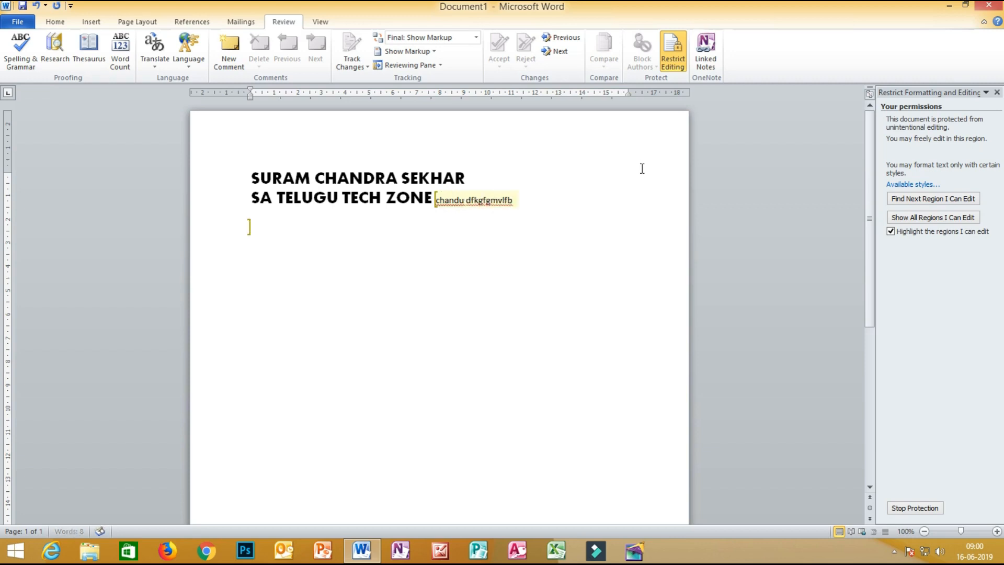
text(Glmsf,lvkmfdnfklndfkbmdkbnfmdblkdfr)
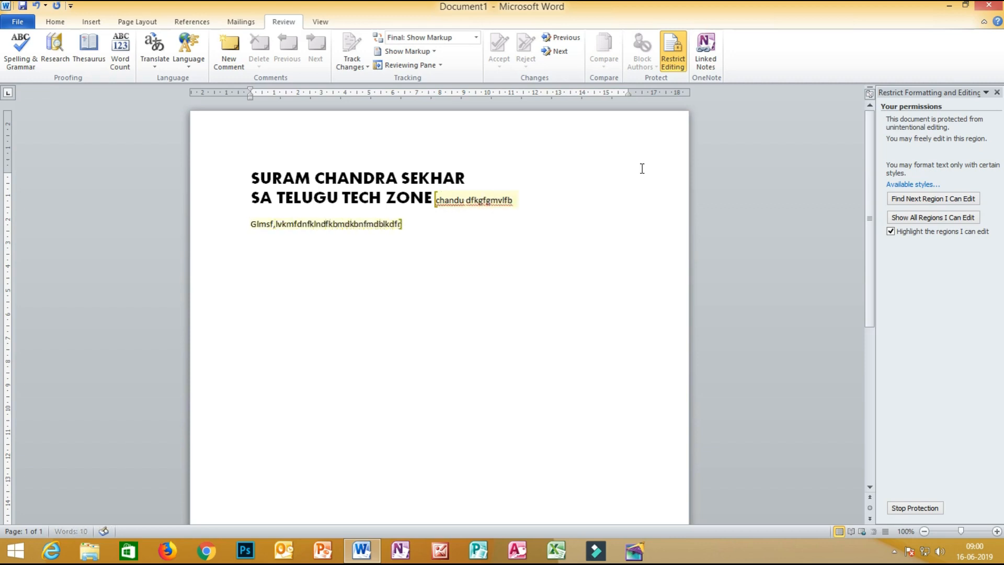
text( kbdgnb)
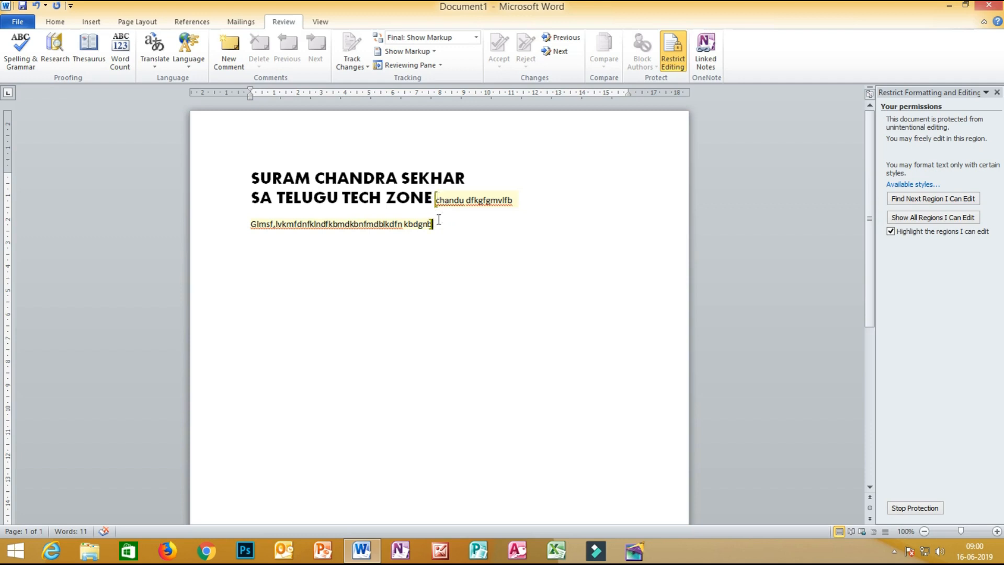
text(gfvsfvbgfgby)
text(cb xcbxcbxcbxcv)
click(890, 231)
click(890, 232)
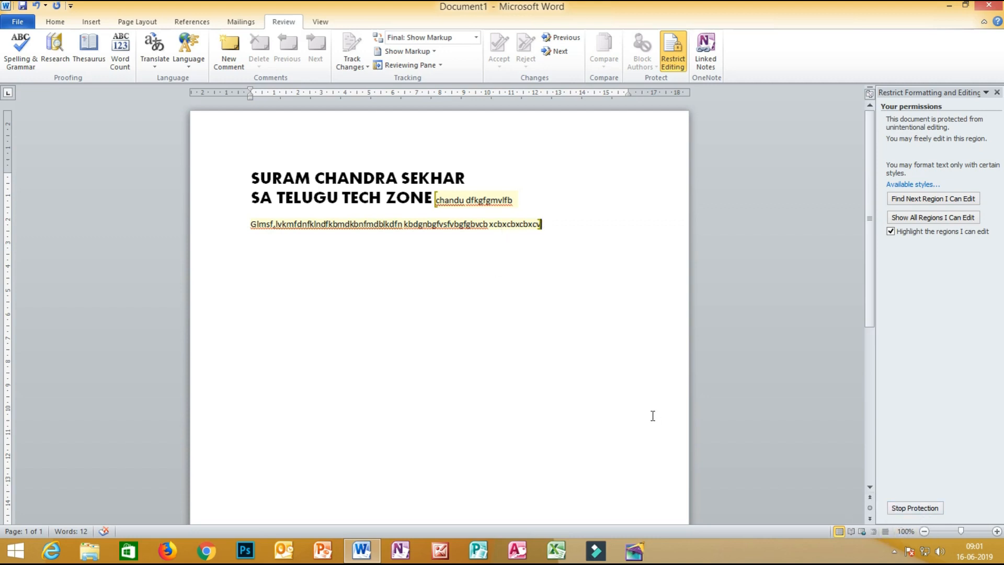
Stop protection using the password and delete the bracketed text and third line.
click(931, 508)
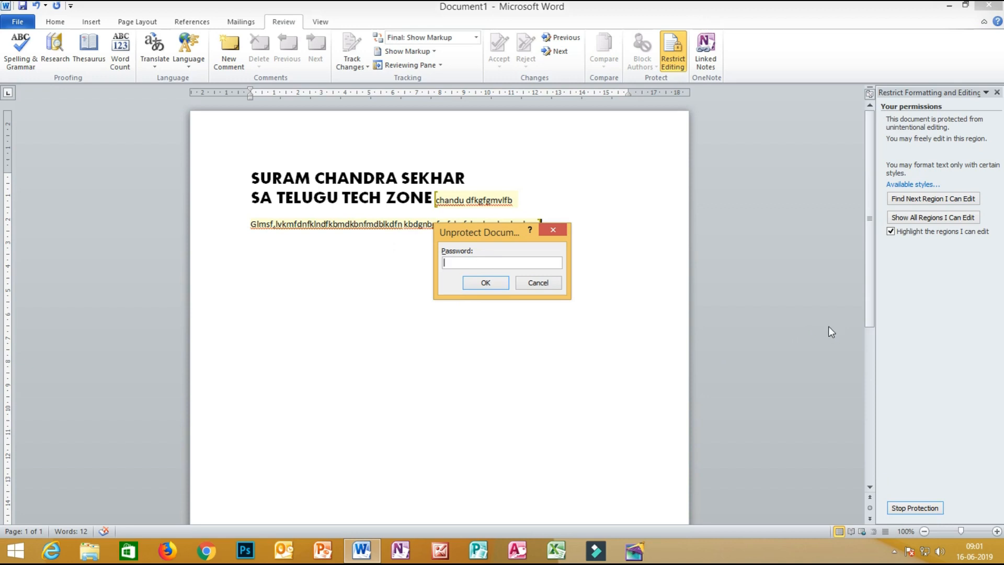
text(1234)
click(475, 282)
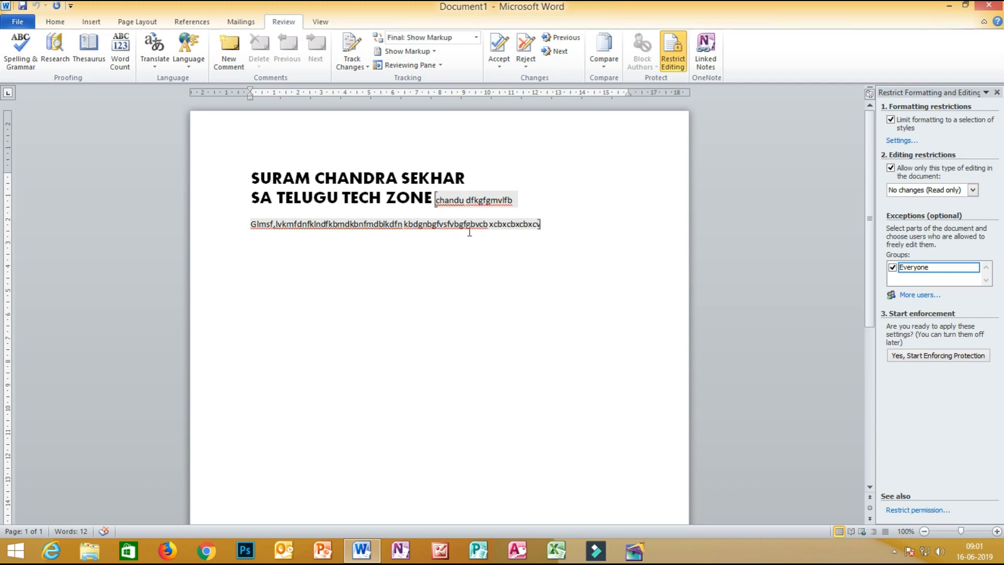
drag(558, 229, 442, 203)
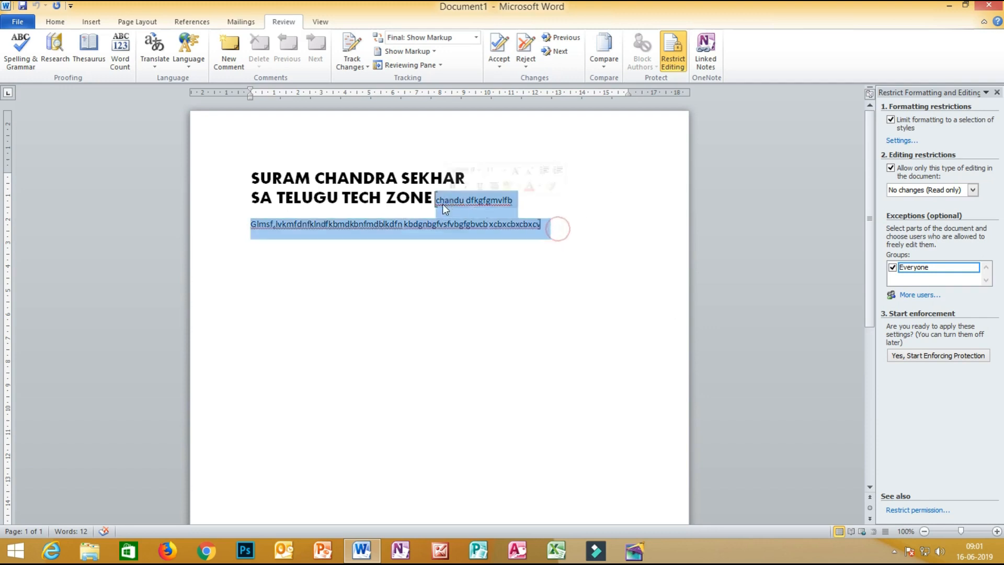
key(Delete)
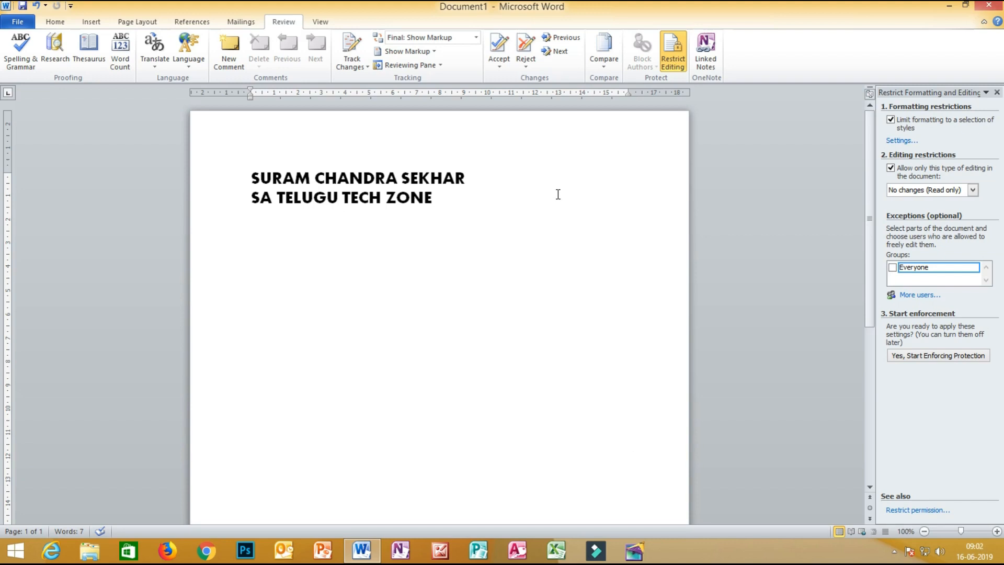
Choose Compare... from the Review tab's Compare dropdown.
click(604, 65)
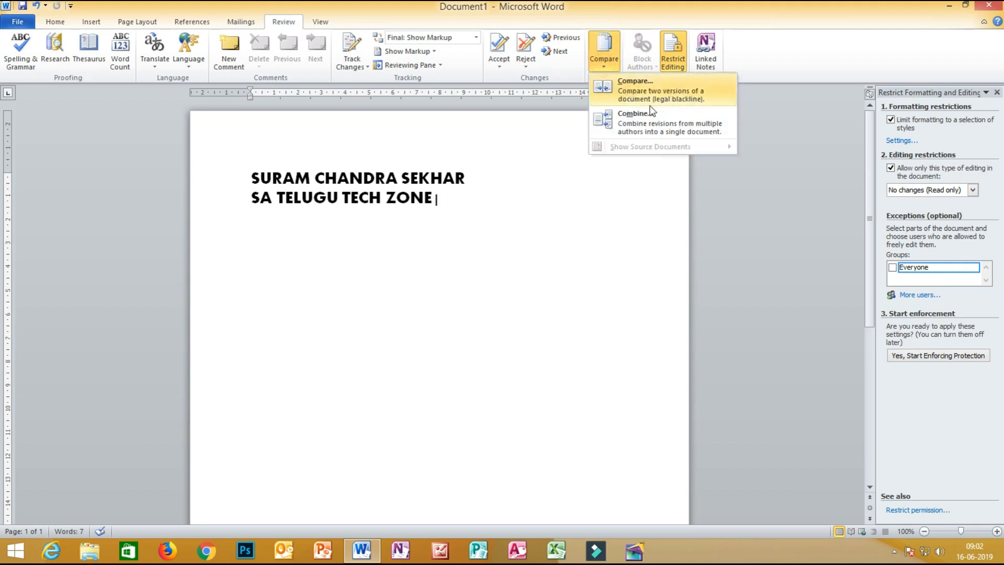
key(ctrl+1)
click(653, 86)
mouse_move(610, 34)
mouse_down()
mouse_move(713, 133)
mouse_move(581, 15)
mouse_up()
key(Escape)
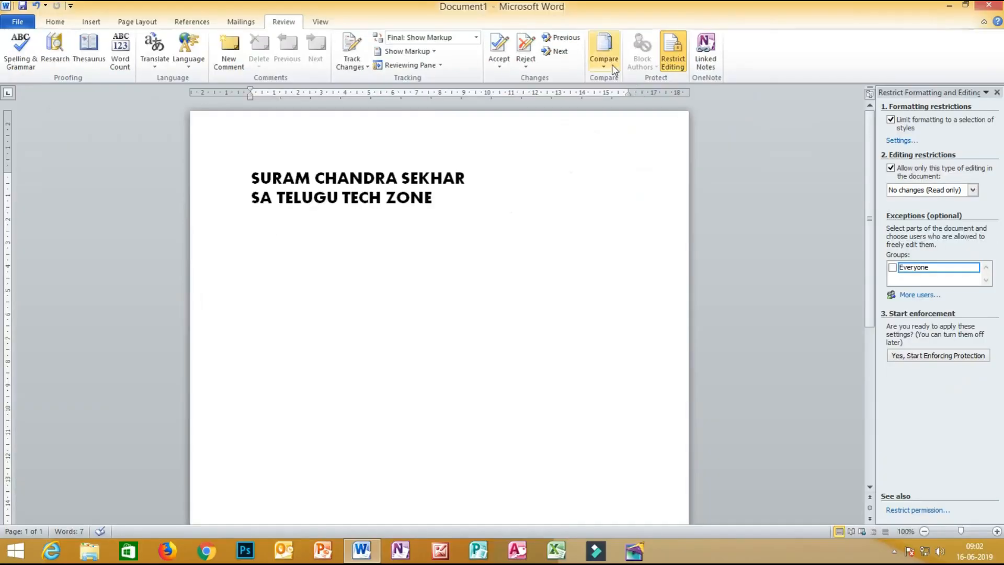
click(611, 63)
click(619, 88)
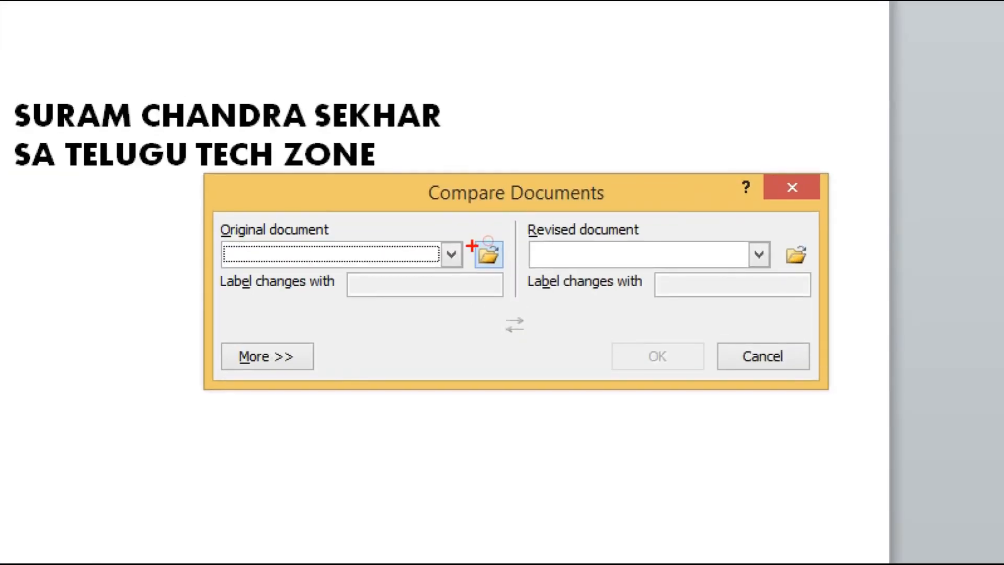
Select file 1 from the Desktop as the original document.
mouse_move(489, 225)
mouse_down()
mouse_move(482, 271)
mouse_move(507, 238)
mouse_move(490, 225)
mouse_up()
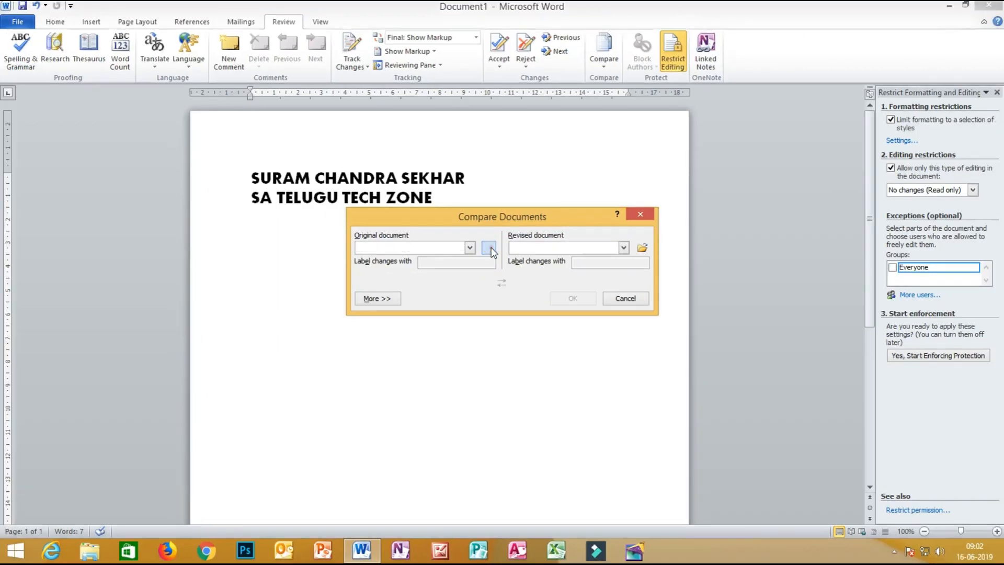
click(488, 254)
drag(839, 340, 842, 387)
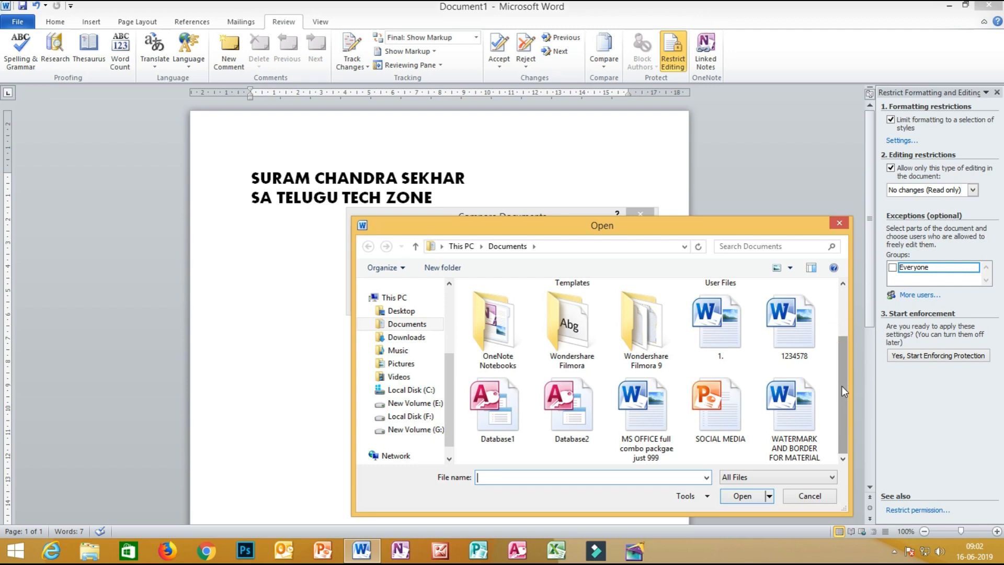
click(393, 311)
click(520, 344)
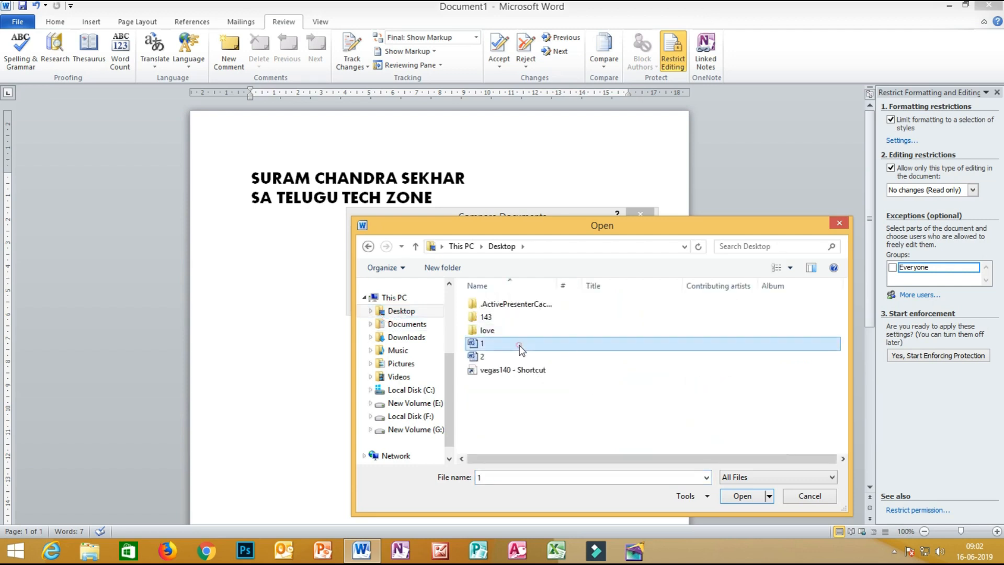
click(743, 496)
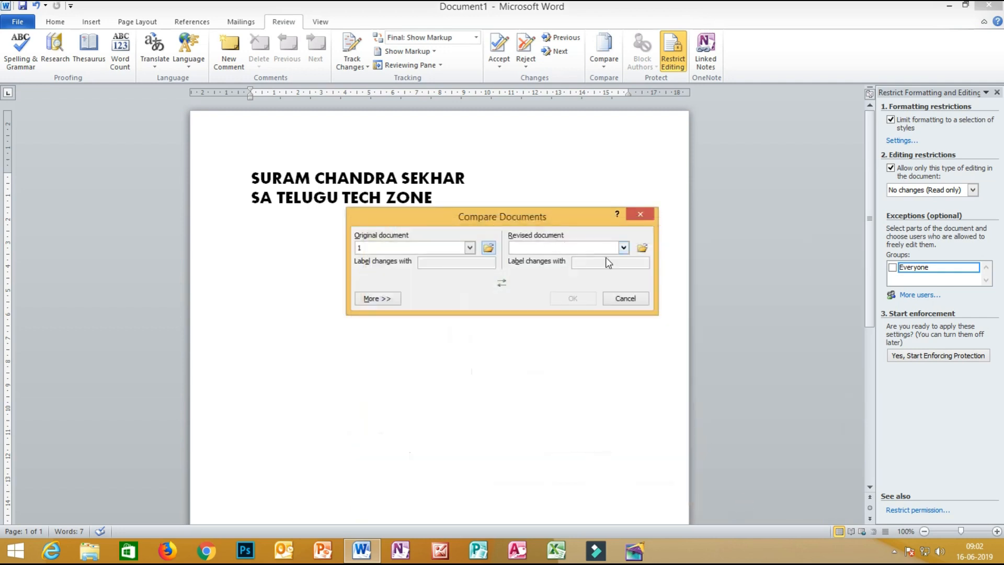
Select file 2 as the revised document and run the comparison.
click(641, 250)
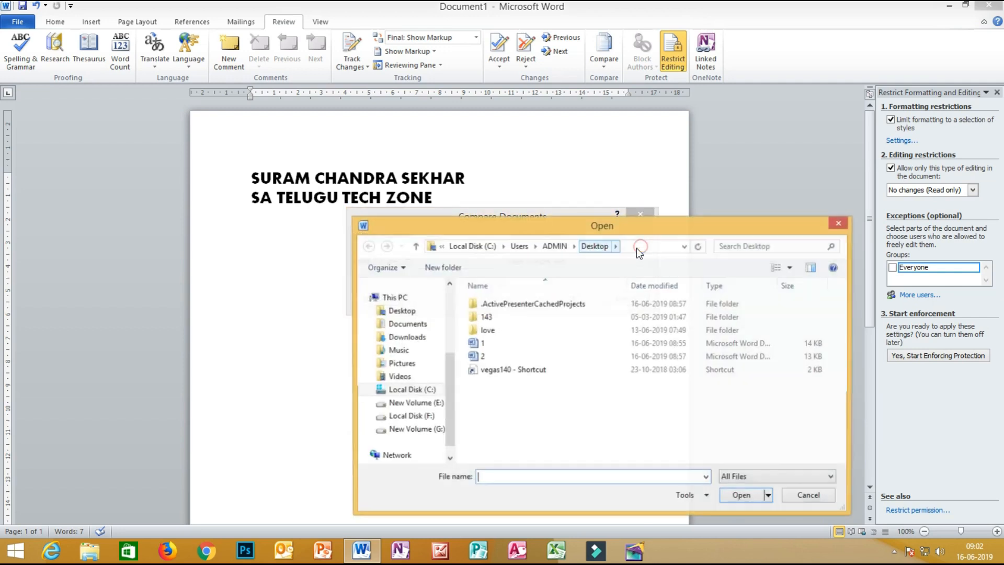
click(491, 356)
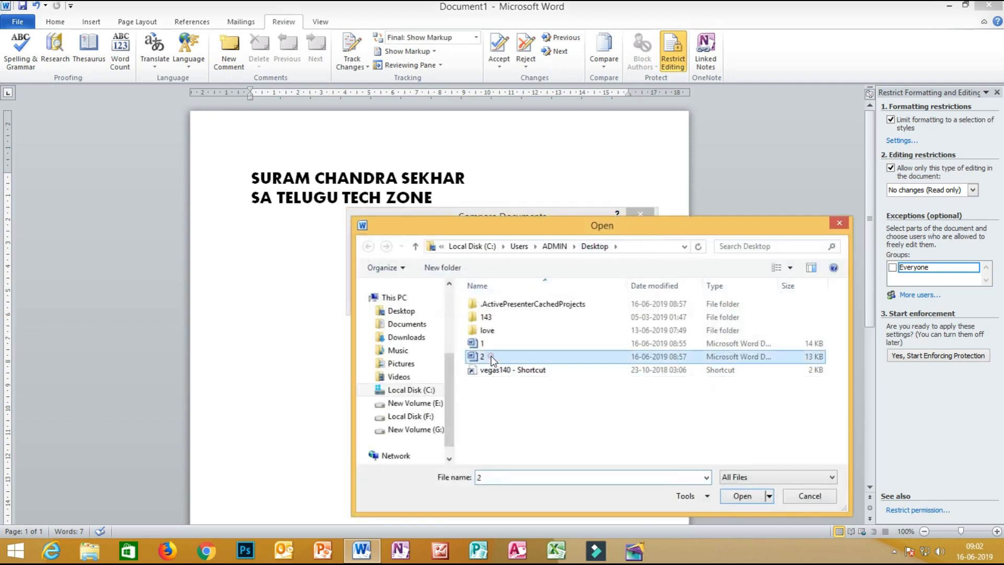
click(742, 496)
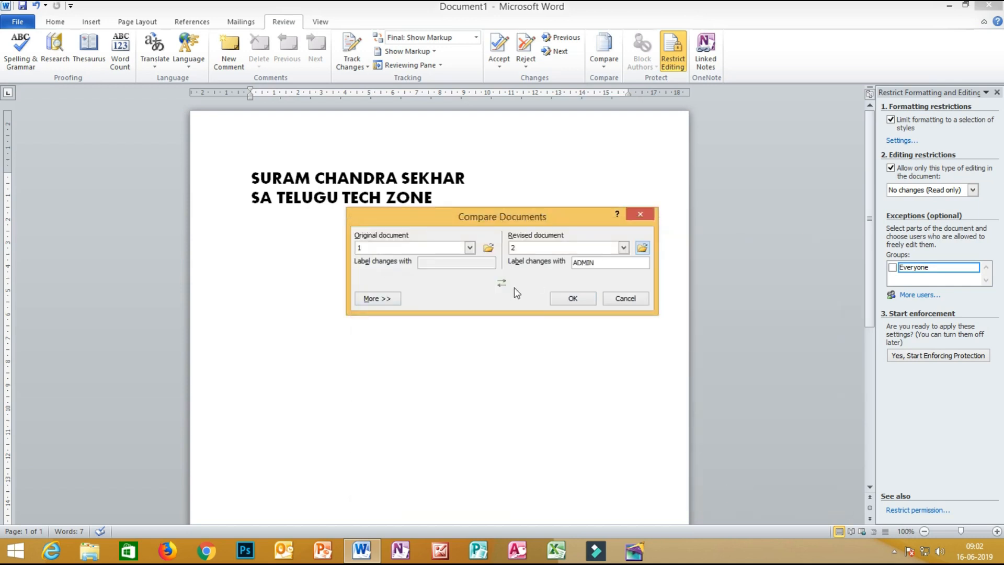
click(572, 305)
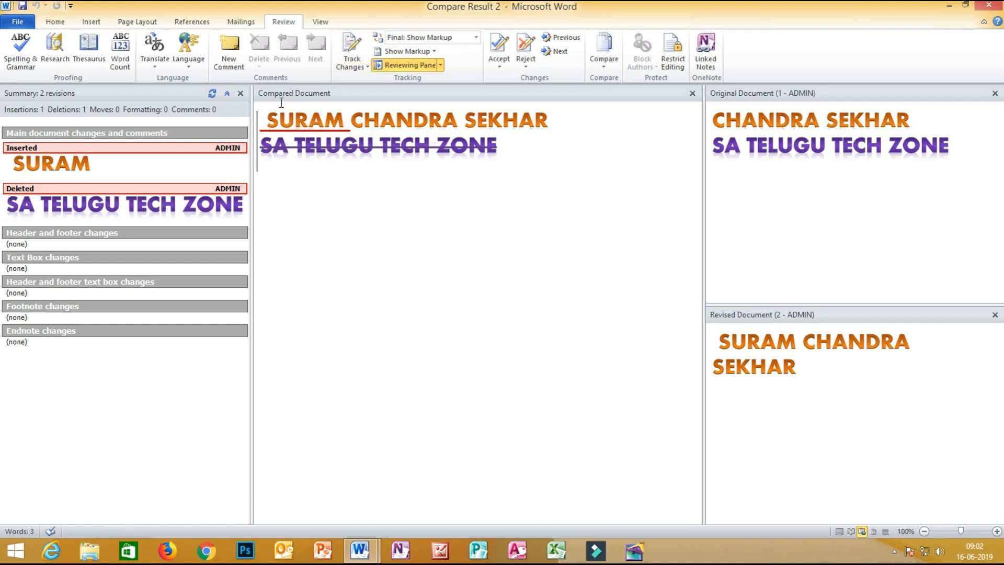
key(ctrl+2)
mouse_move(731, 168)
mouse_down()
mouse_move(944, 160)
mouse_move(761, 117)
mouse_move(701, 163)
mouse_move(779, 189)
mouse_up()
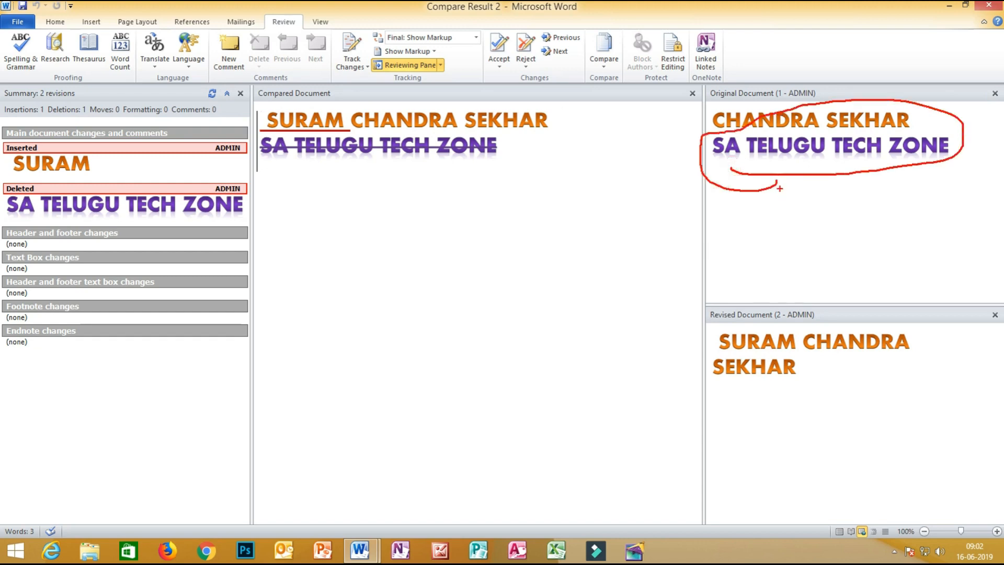
key(Escape)
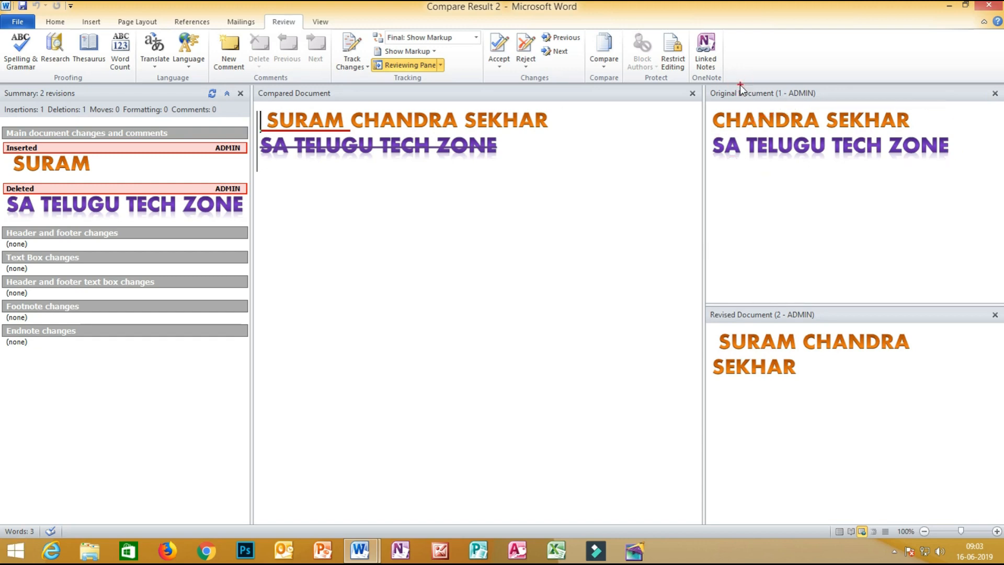
key(ctrl+2)
mouse_move(740, 89)
mouse_down()
mouse_move(830, 187)
mouse_move(879, 107)
mouse_move(735, 89)
mouse_up()
mouse_move(770, 301)
mouse_down()
mouse_move(698, 302)
mouse_move(789, 444)
mouse_move(900, 274)
mouse_move(774, 302)
mouse_up()
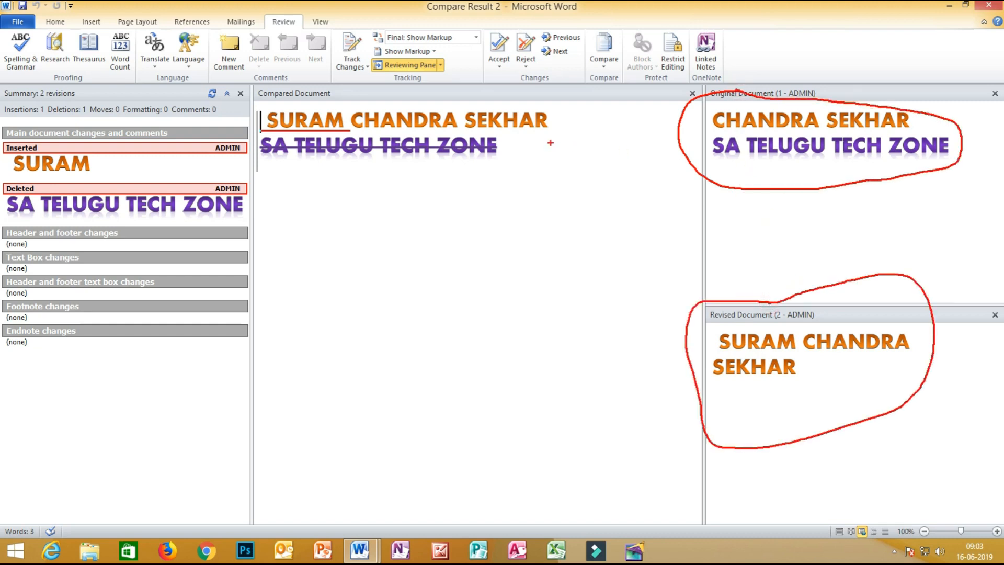